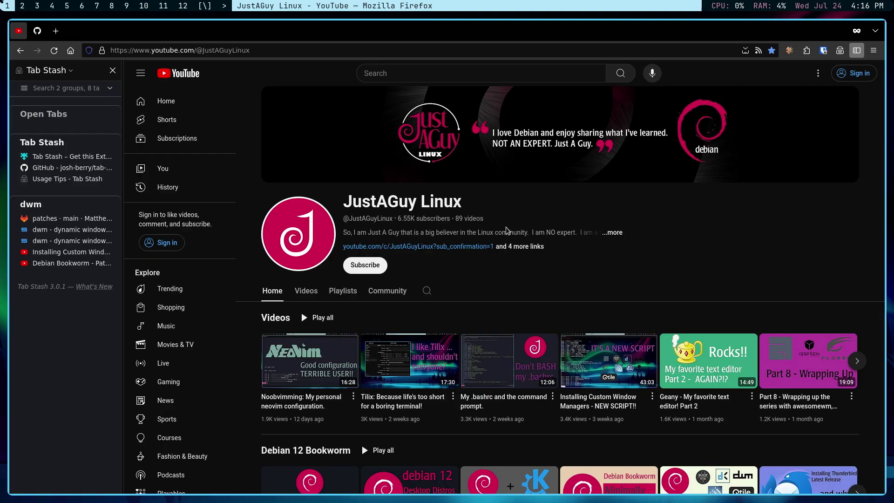
Step: Restore all stashed tabs of the Tab Stash group as open tabs
mouse_move(535, 352)
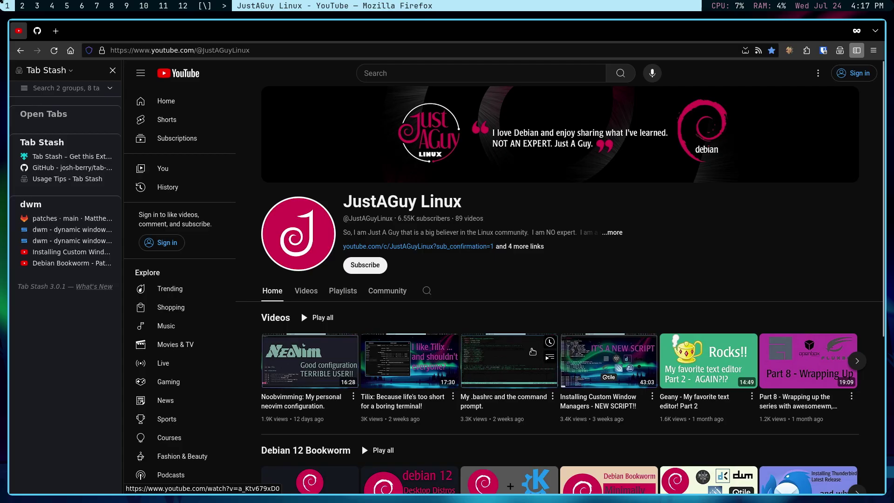
mouse_move(21, 148)
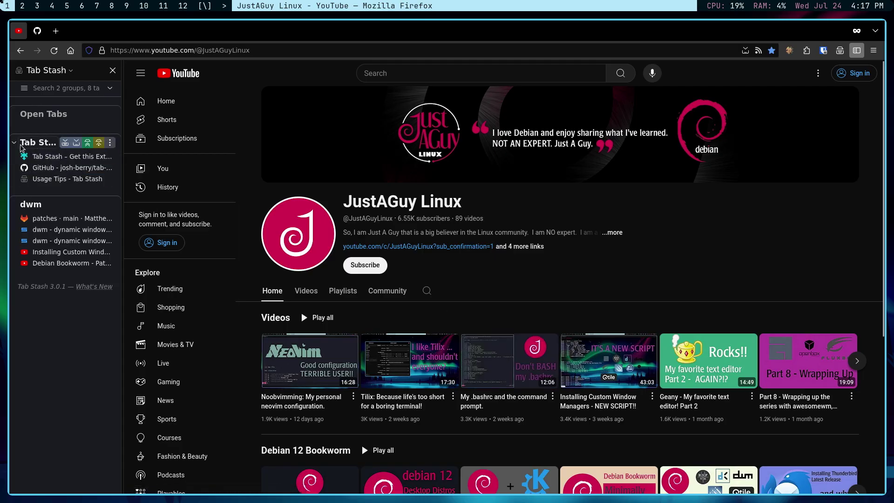
mouse_move(70, 167)
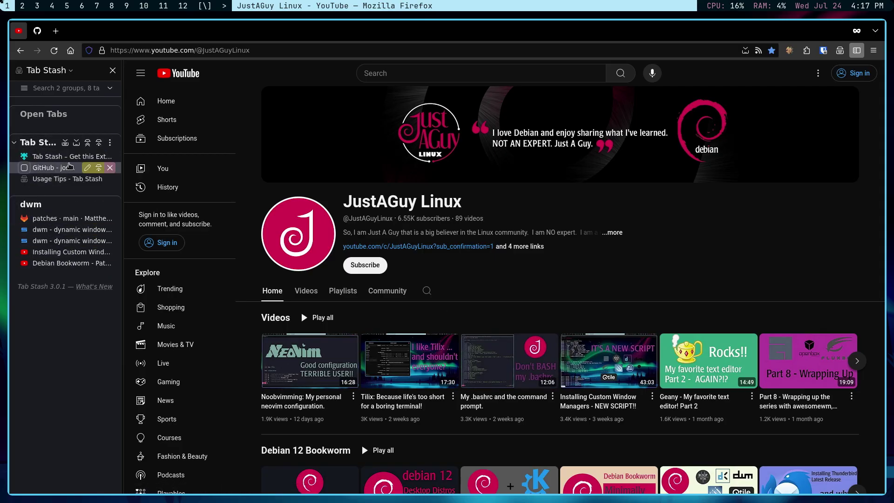
left_click(87, 147)
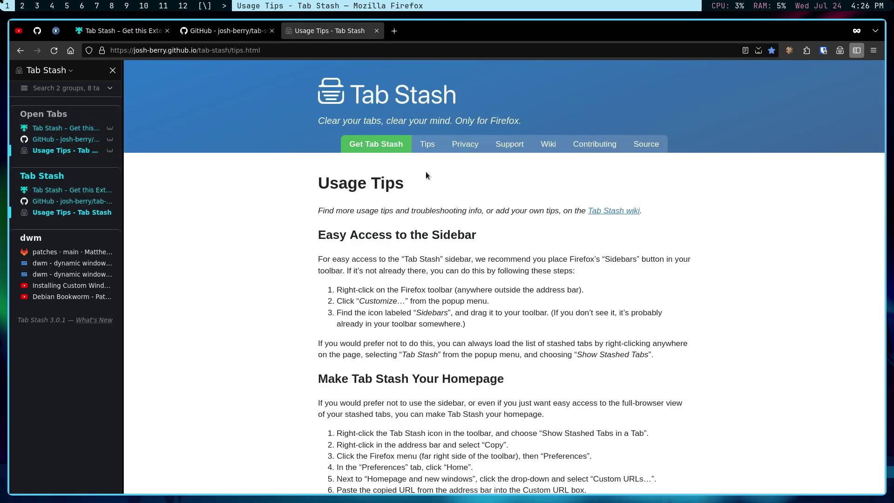
Step: Open the home page of the Tab Stash site and examine its introduction, sync explanation and example screenshot
left_click(378, 96)
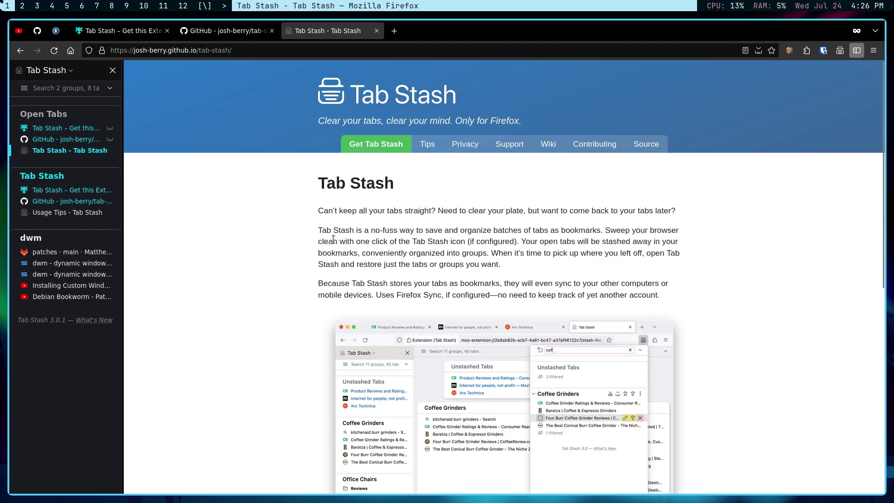
left_click_drag(317, 228, 419, 230)
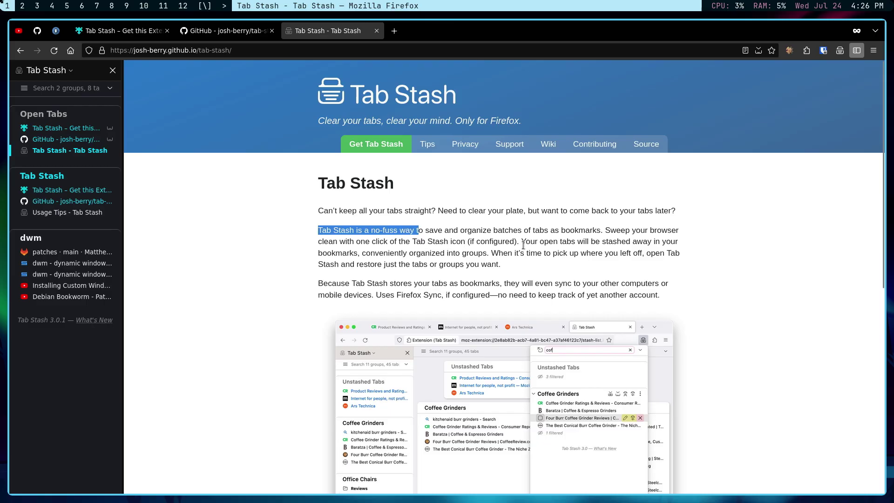
left_click_drag(316, 284, 385, 291)
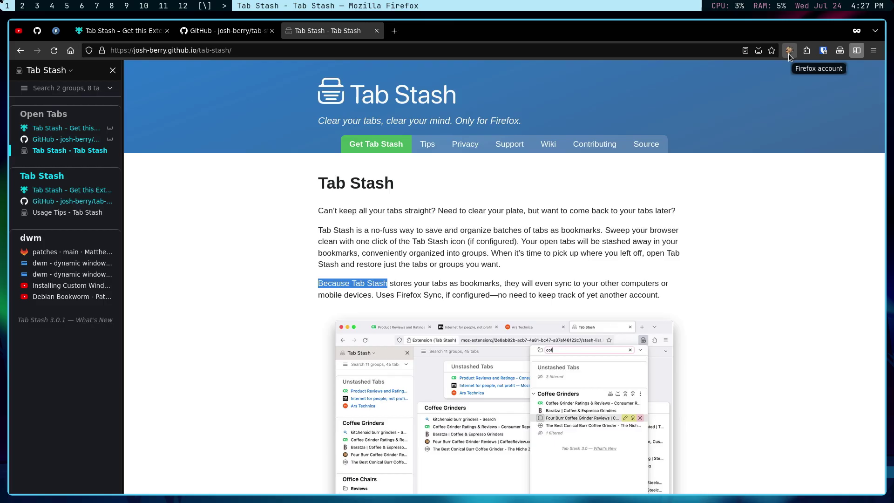
left_click(763, 226)
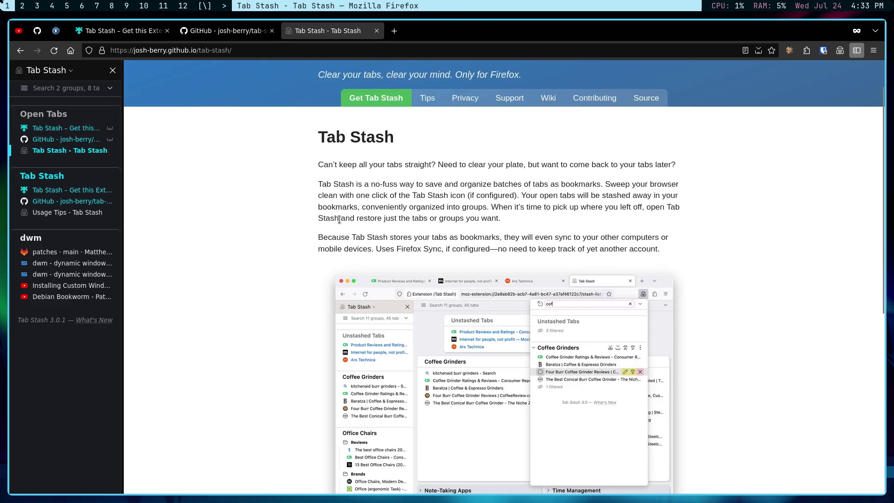
scroll(399, 216, "down", 7)
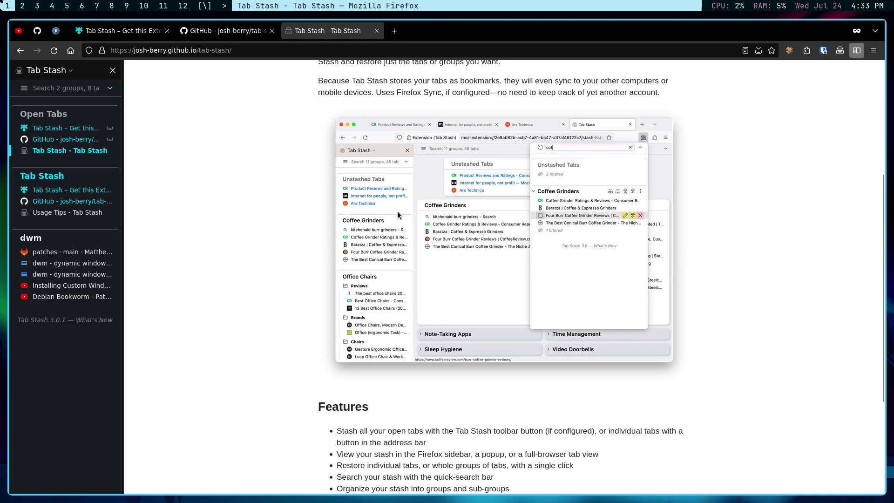
scroll(396, 215, "up", 3)
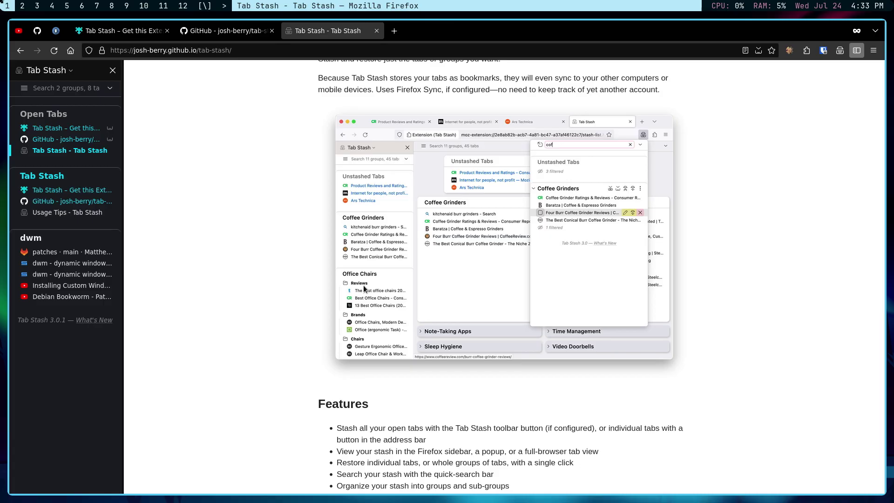
scroll(364, 289, "down", 2)
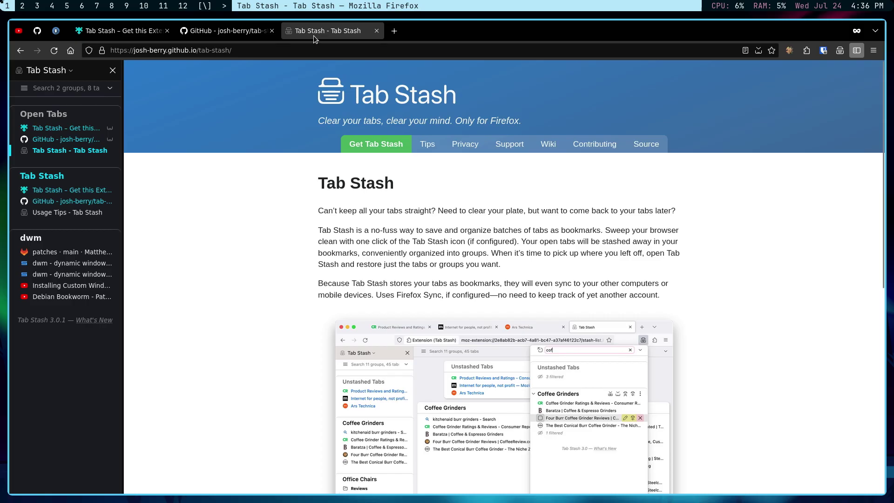
Step: Read the usage tips on sidebar and homepage setup, and view the stash list homepage in a temporary new tab
left_click(419, 147)
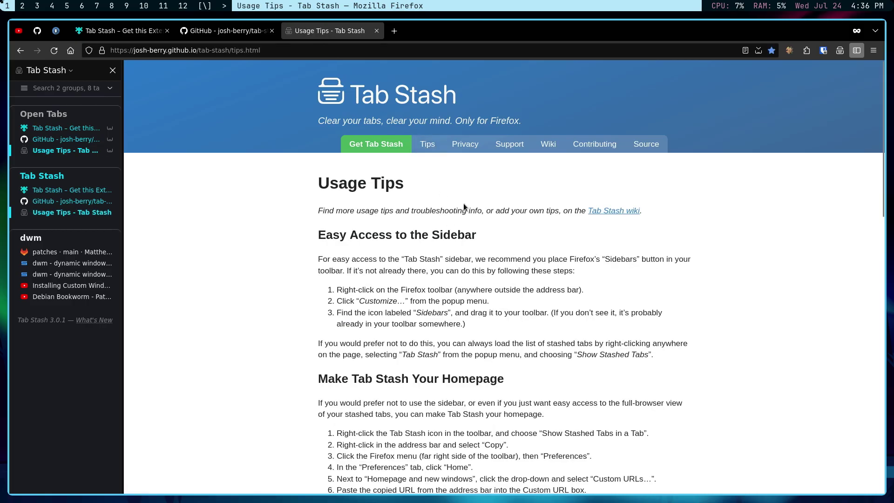
scroll(405, 185, "down", 5)
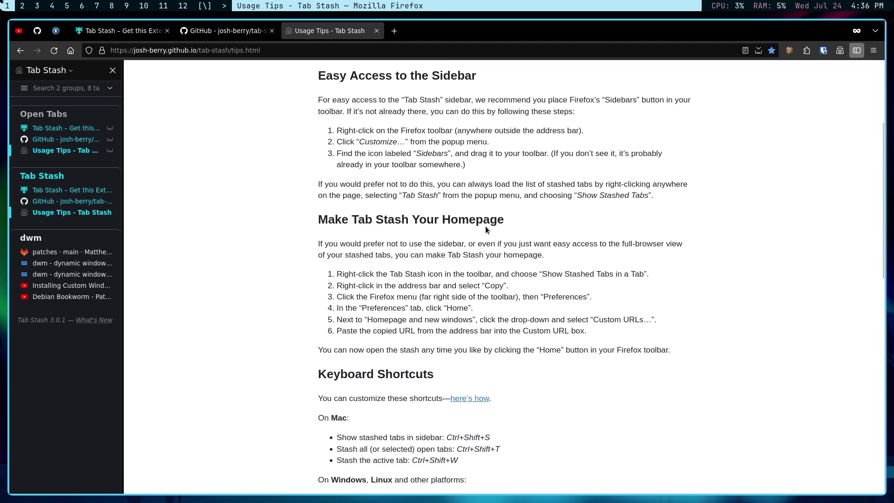
left_click(396, 31)
left_click(71, 50)
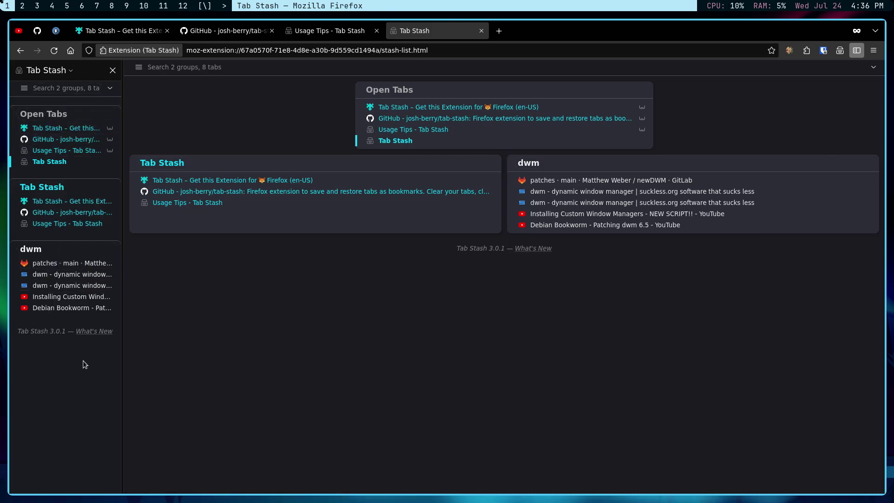
left_click(481, 31)
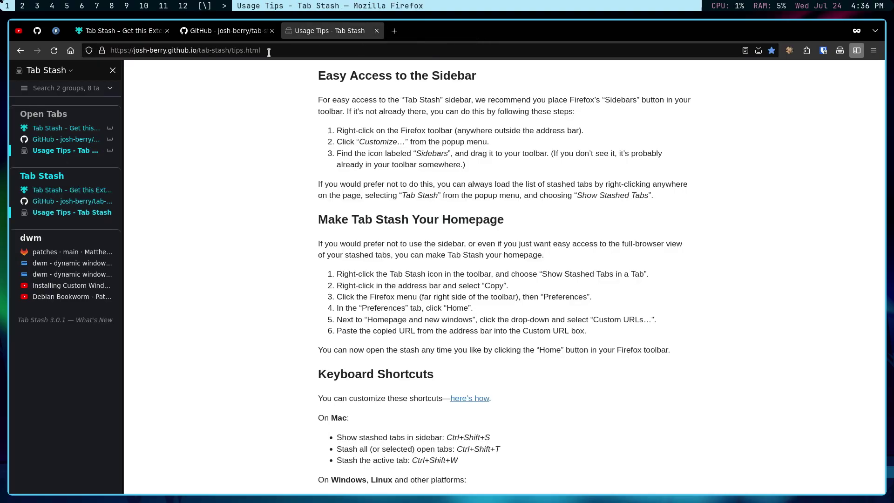
Step: Examine the extension's tab-stash repository on GitHub and its Firefox Add-ons listing in the other open tabs
left_click(224, 30)
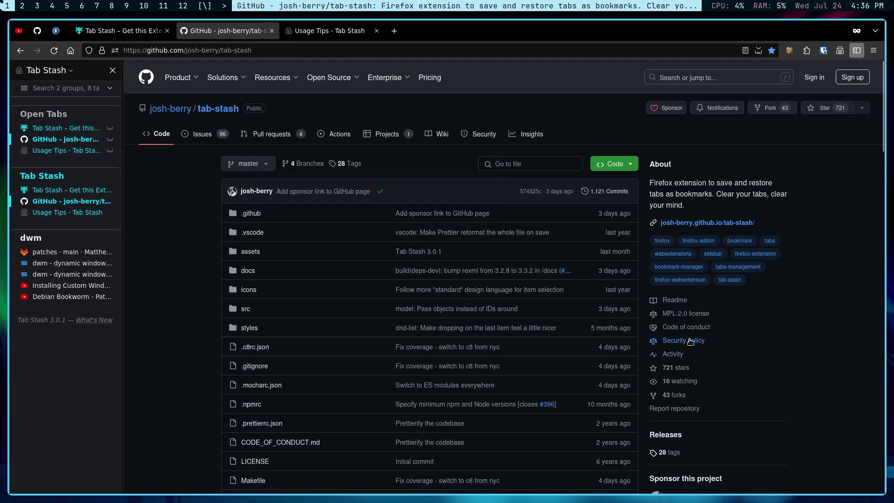
scroll(713, 169, "down", 3)
scroll(702, 239, "down", 3)
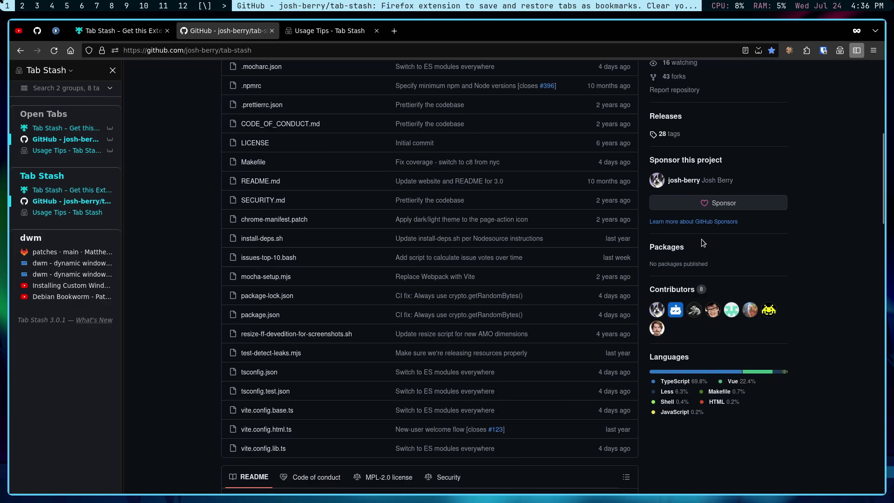
scroll(384, 260, "up", 5)
left_click(126, 33)
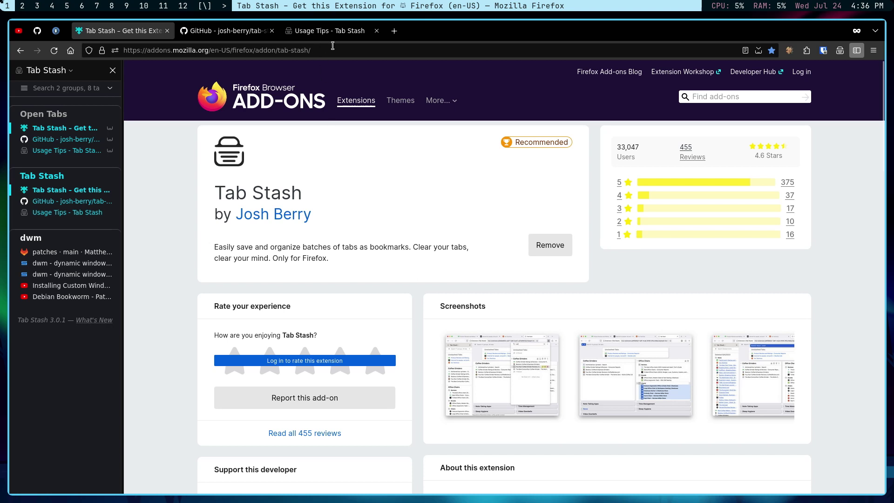
left_click(333, 46)
left_click(838, 300)
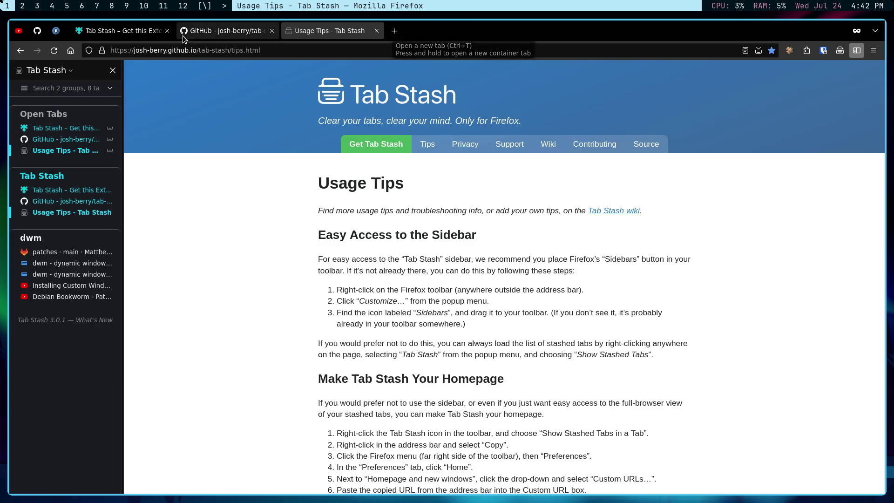
Step: Search for "patches" in a new tab and open the suggested jag_dots dwm/patches folder on GitHub
left_click(394, 31)
left_click(255, 50)
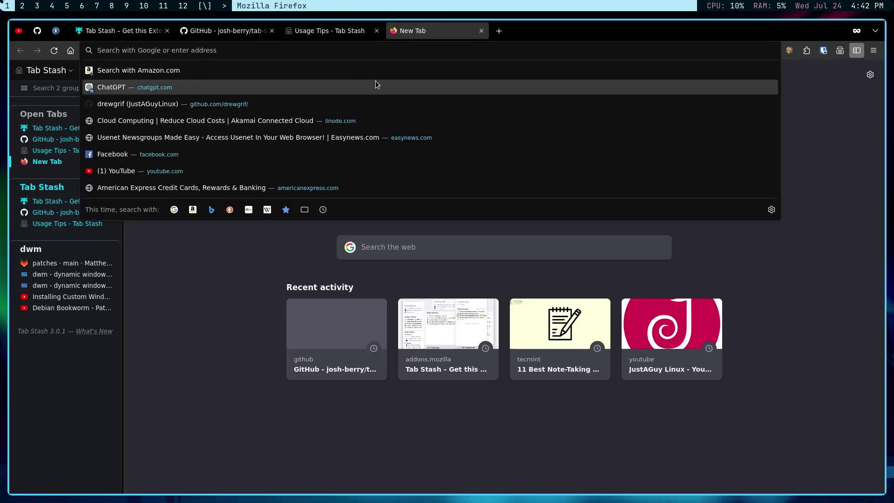
type("patches")
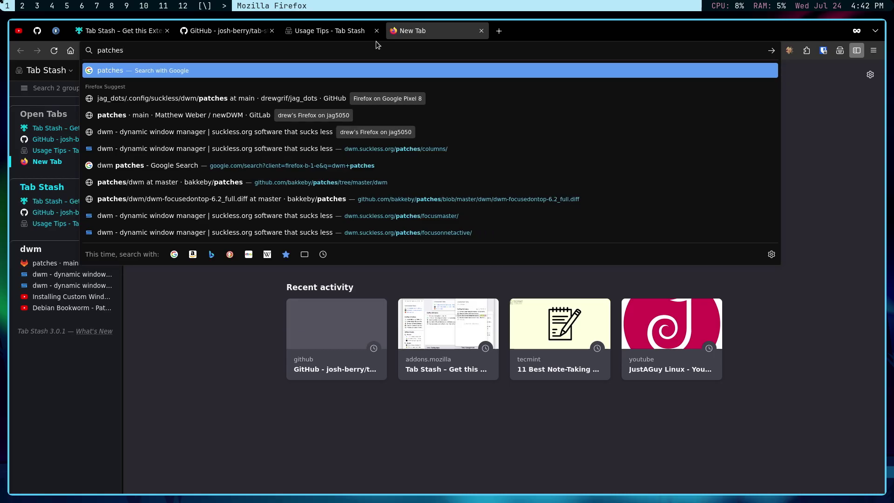
left_click(225, 99)
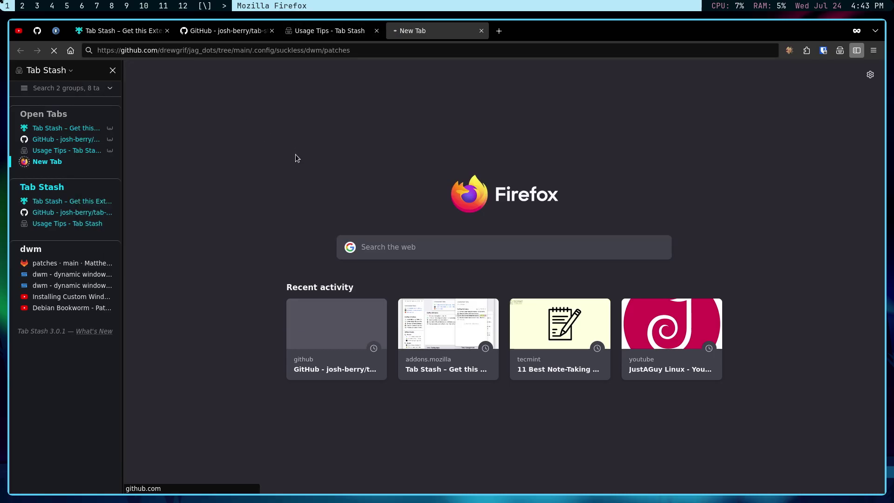
scroll(381, 216, "down", 2)
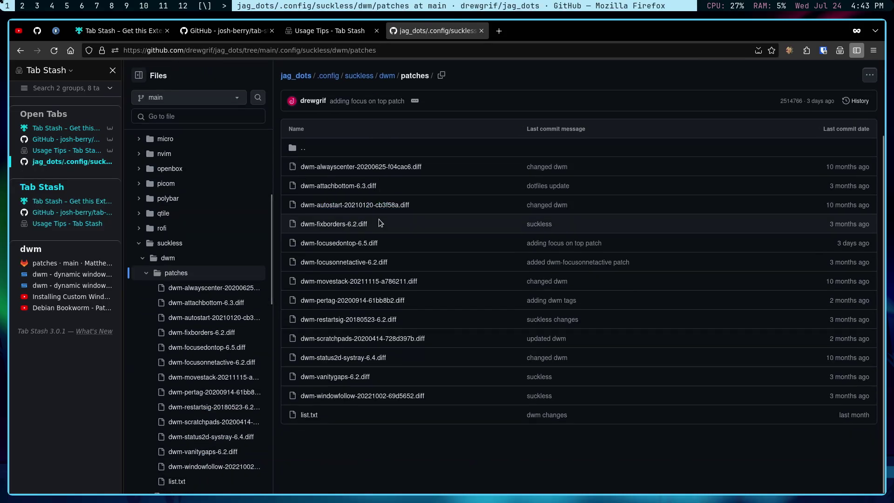
scroll(391, 237, "up", 2)
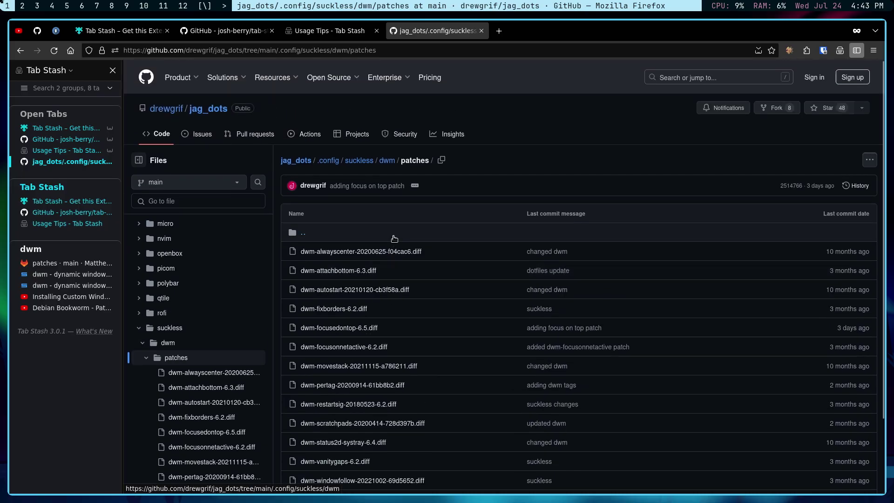
scroll(396, 319, "down", 2)
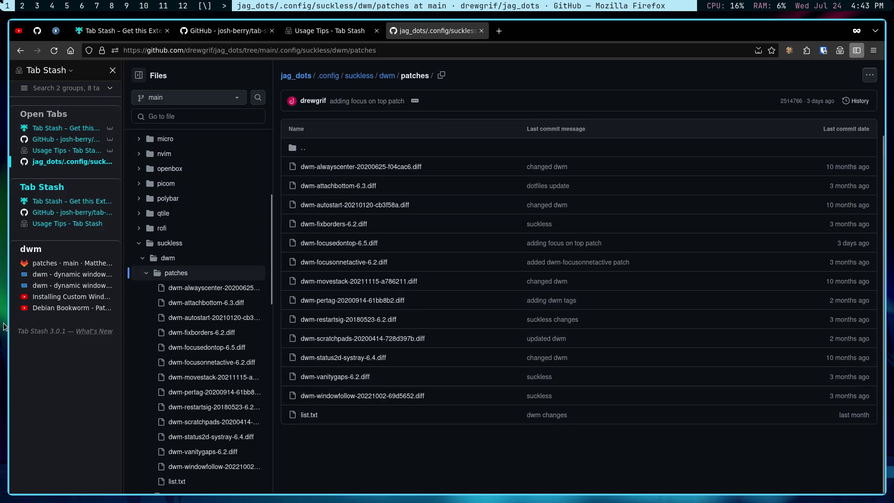
mouse_move(29, 251)
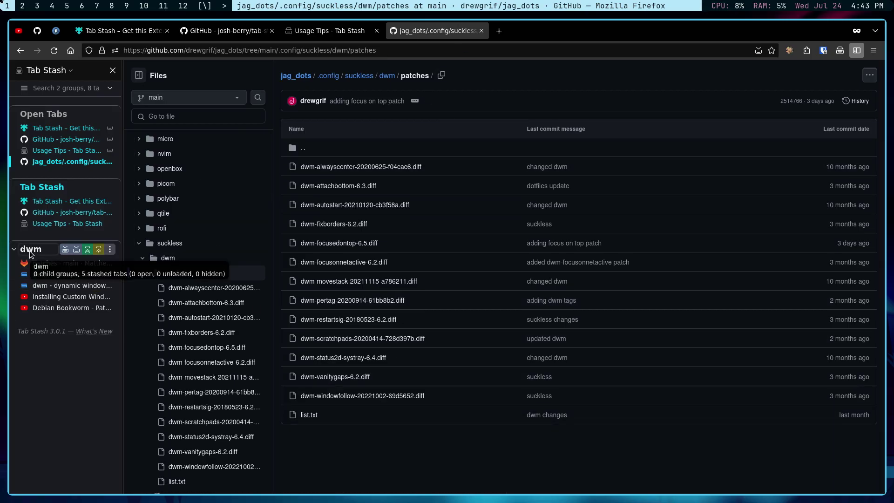
scroll(271, 127, "up", 2)
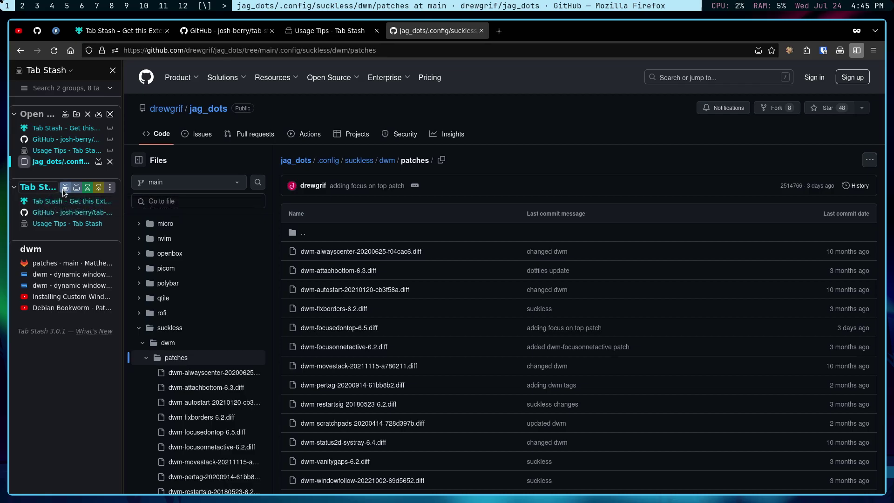
Step: Close all already stashed tabs and stash the open jag_dots patches tab at the beginning of the dwm group
left_click(99, 115)
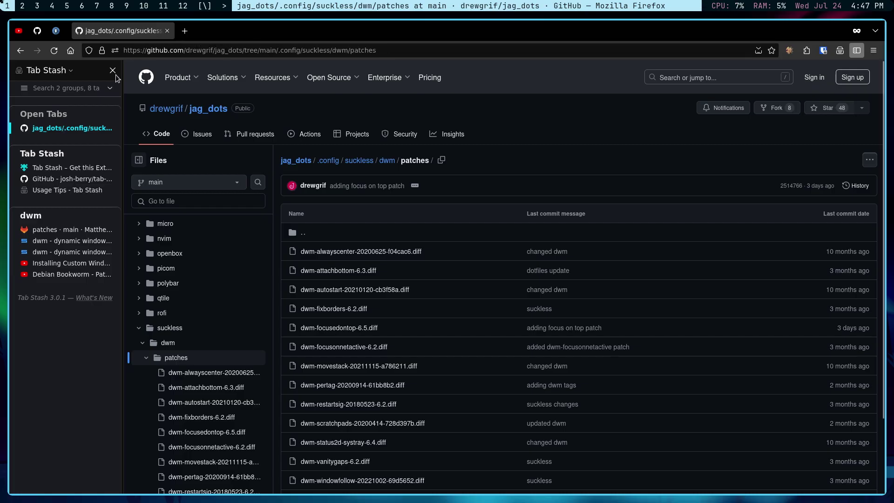
mouse_move(81, 122)
mouse_move(55, 132)
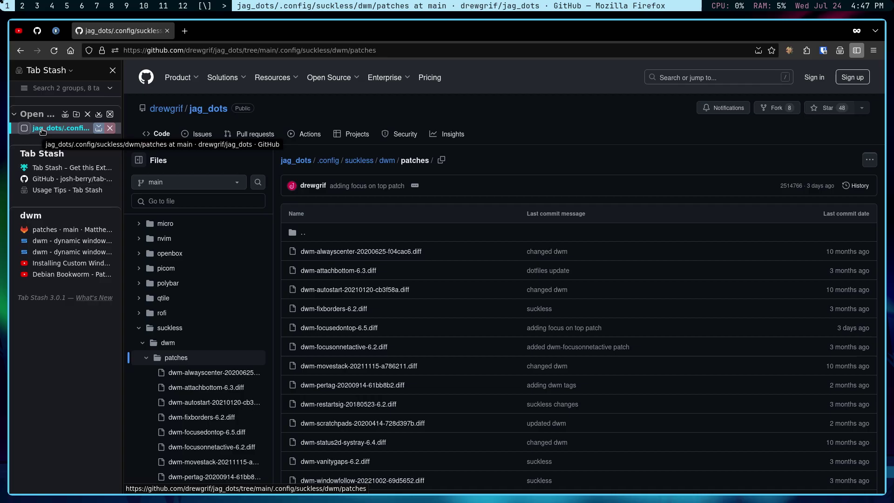
left_click_drag(43, 131, 47, 226)
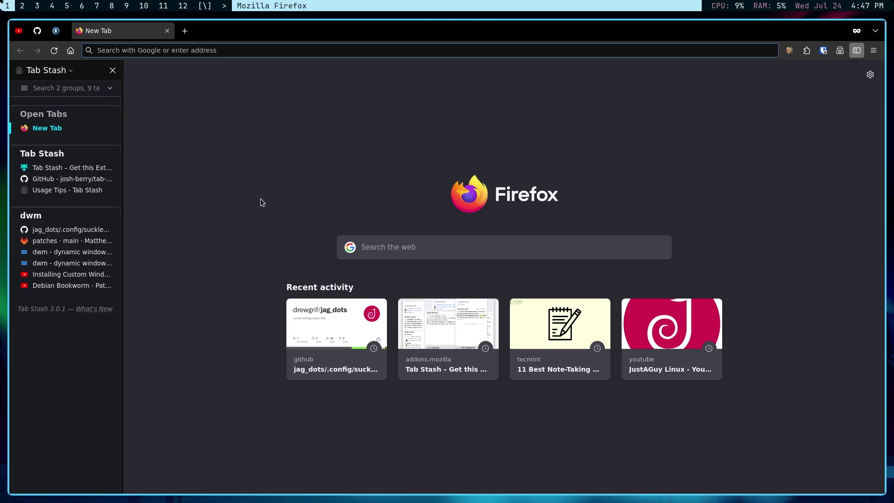
Step: Restore all tabs of the dwm group and close all stashed tabs again
mouse_move(41, 233)
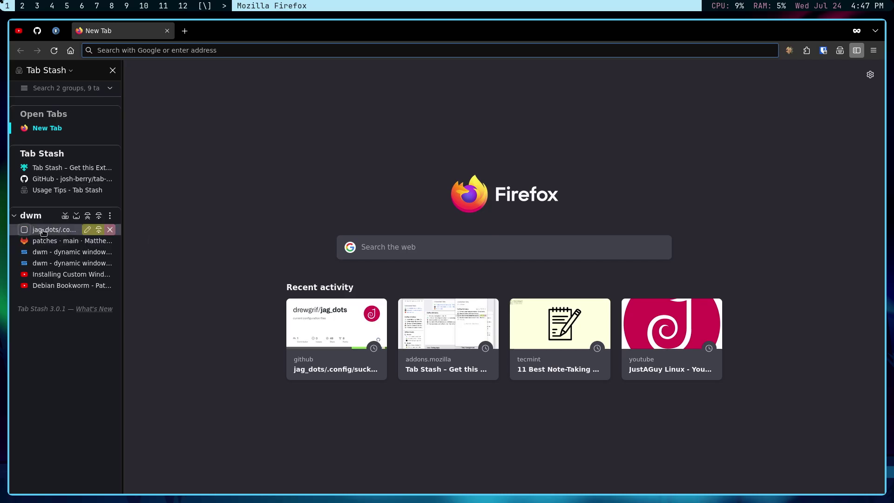
left_click(88, 216)
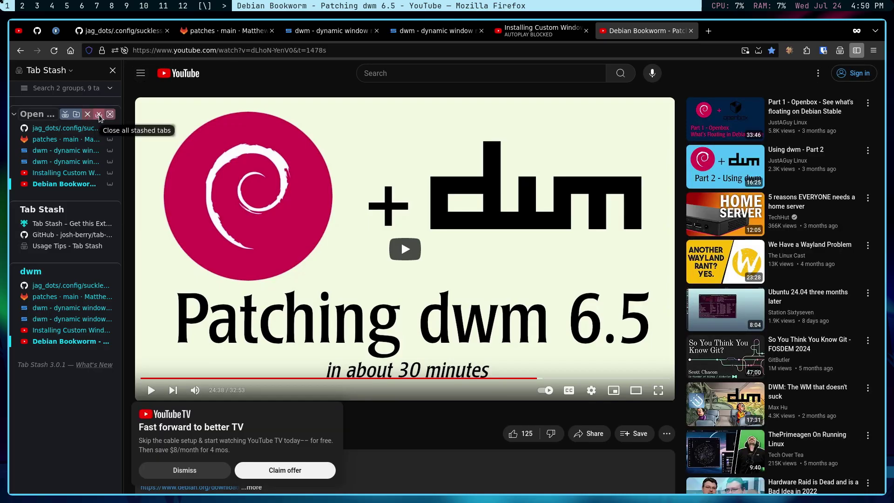
left_click(99, 114)
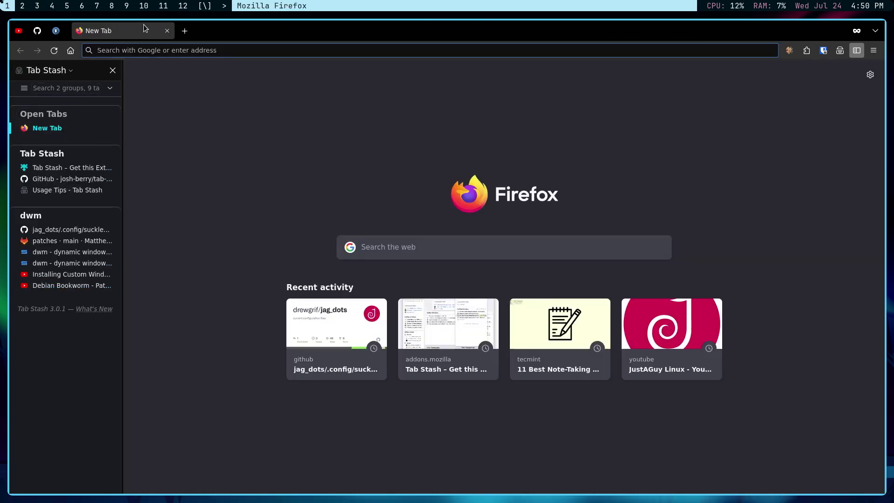
Step: Switch to the pinned tecmint note-taking apps article and open its Joplin link in a new tab
left_click(57, 33)
scroll(354, 222, "up", 10)
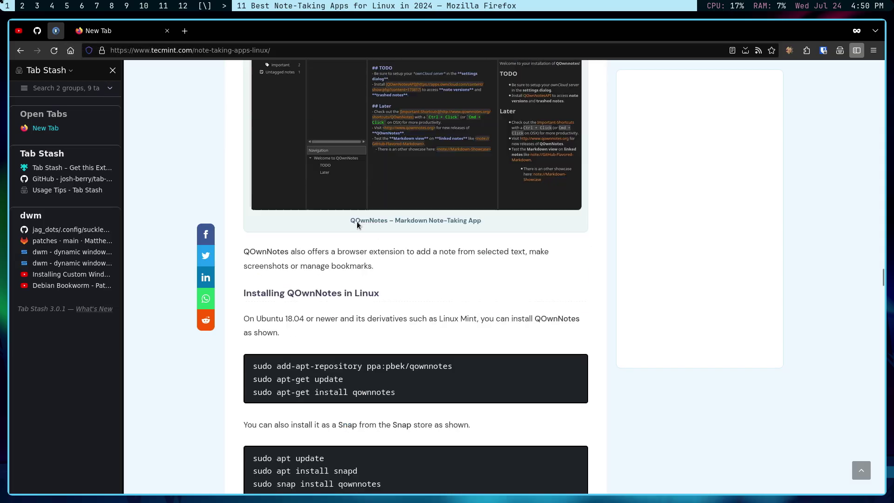
scroll(353, 223, "up", 20)
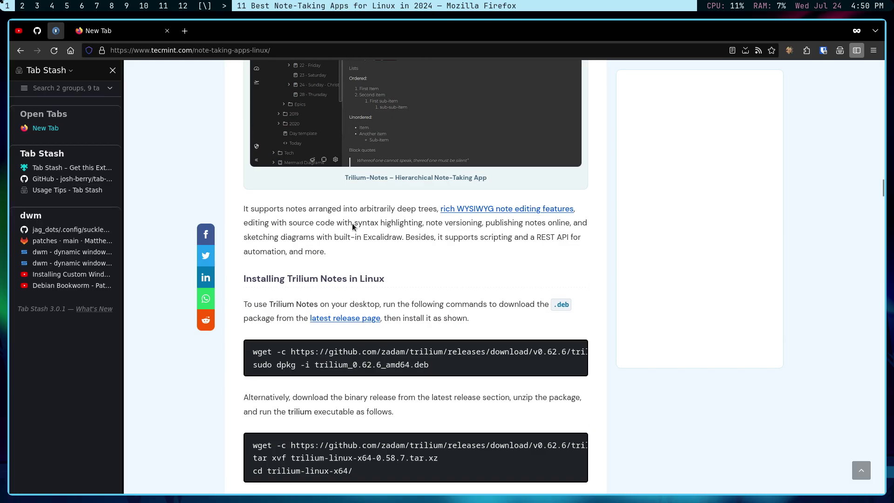
scroll(352, 226, "up", 20)
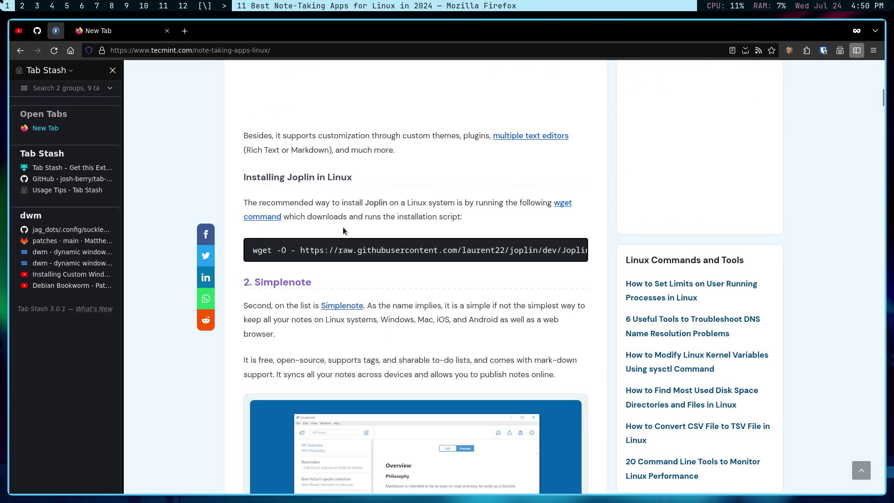
scroll(343, 229, "up", 8)
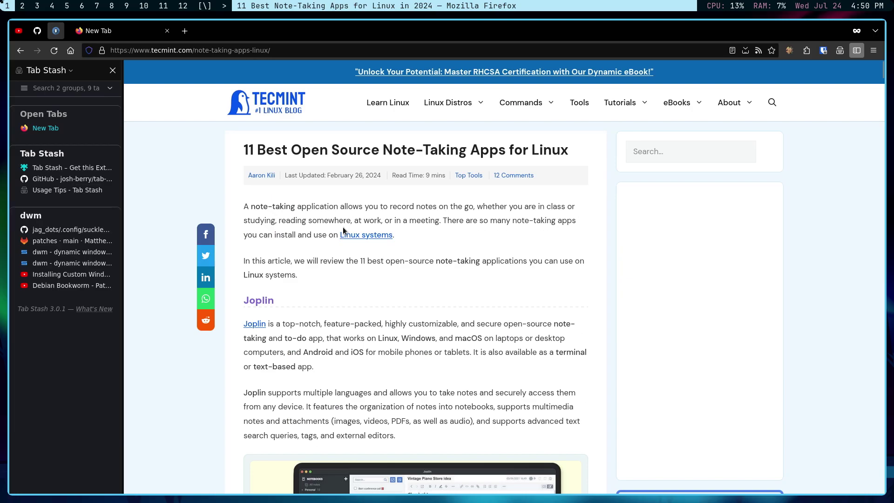
right_click(256, 328)
left_click(317, 334)
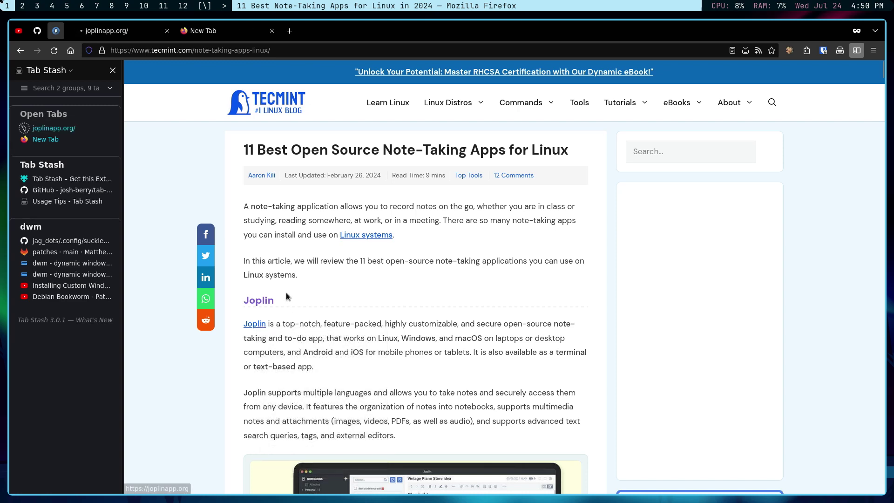
Step: Open the article's Simplenote and Boost Note links in new tabs
scroll(286, 303, "down", 12)
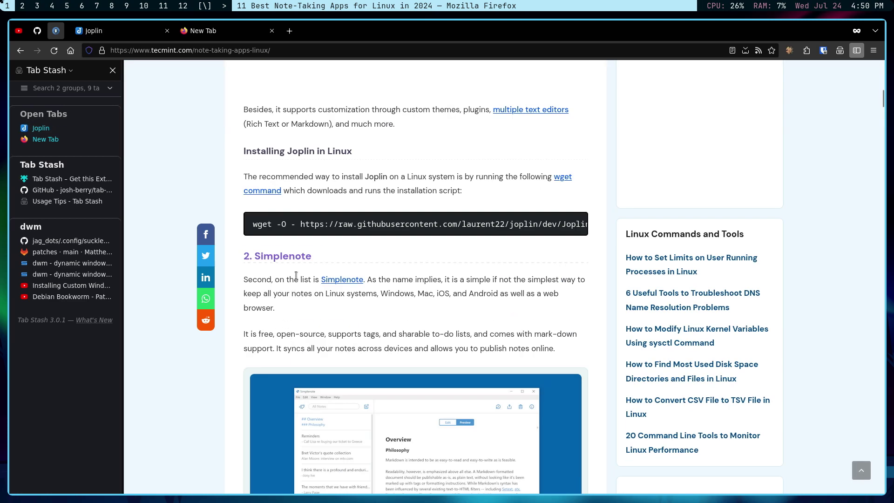
right_click(302, 269)
key("Escape")
right_click(352, 283)
left_click(368, 288)
scroll(312, 276, "down", 6)
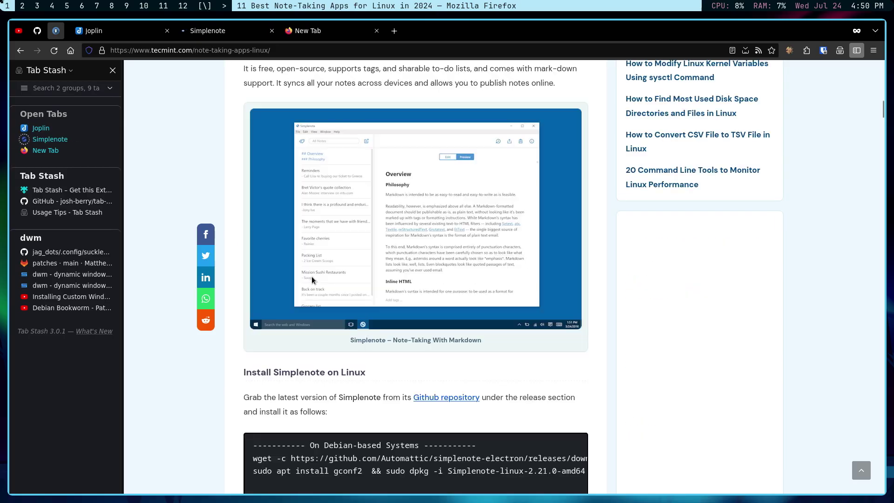
scroll(311, 276, "down", 6)
right_click(423, 263)
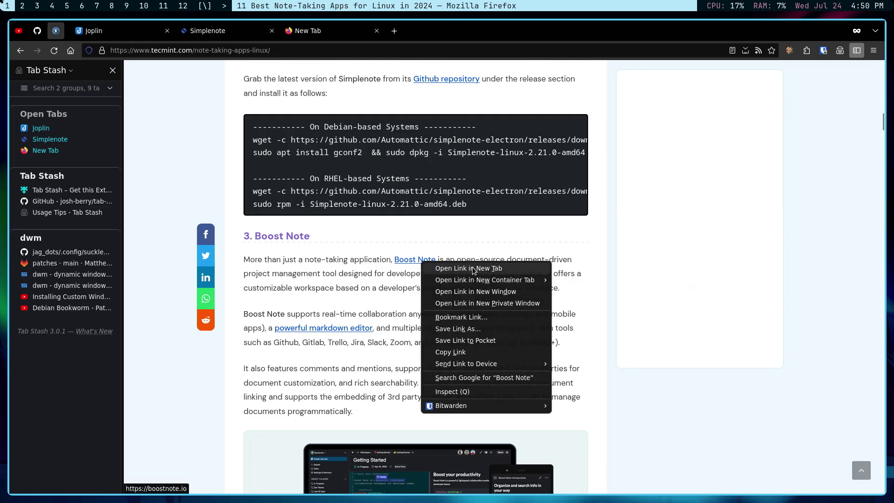
left_click(474, 269)
Step: Open the Standard Notes and Trilium Notes links from the article in new tabs
scroll(297, 292, "down", 15)
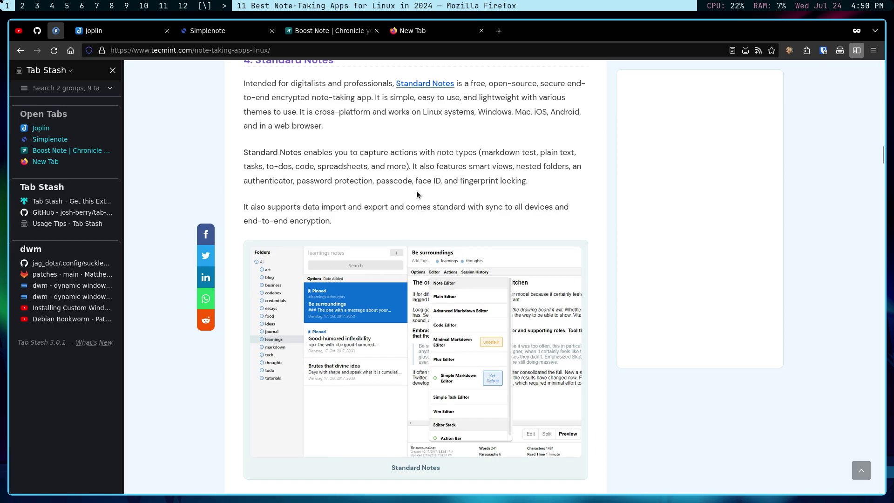
right_click(431, 84)
left_click(448, 92)
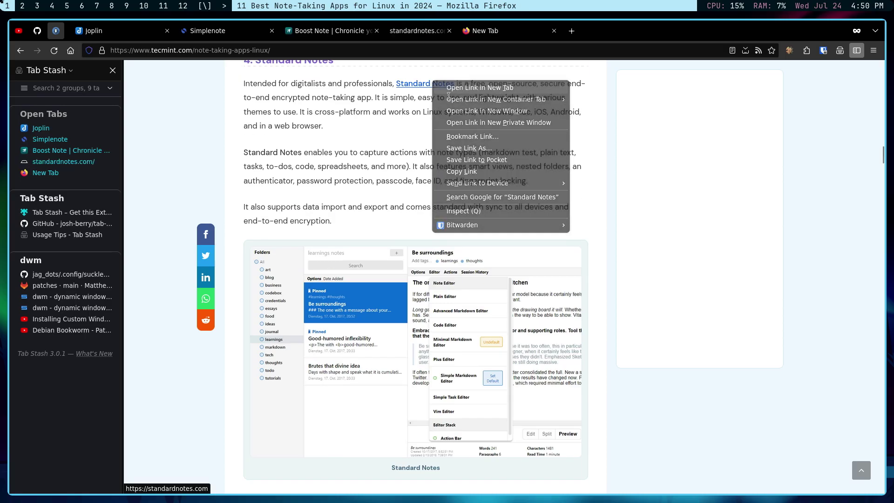
scroll(296, 141, "down", 10)
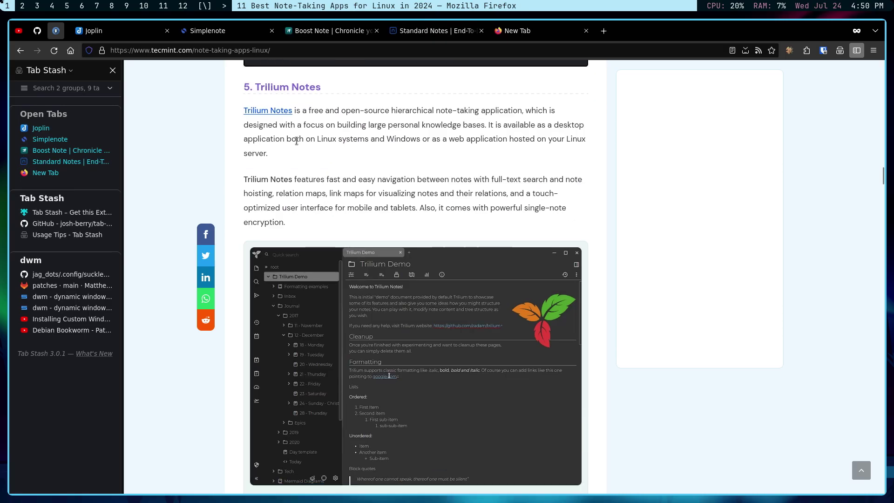
right_click(279, 112)
left_click(317, 118)
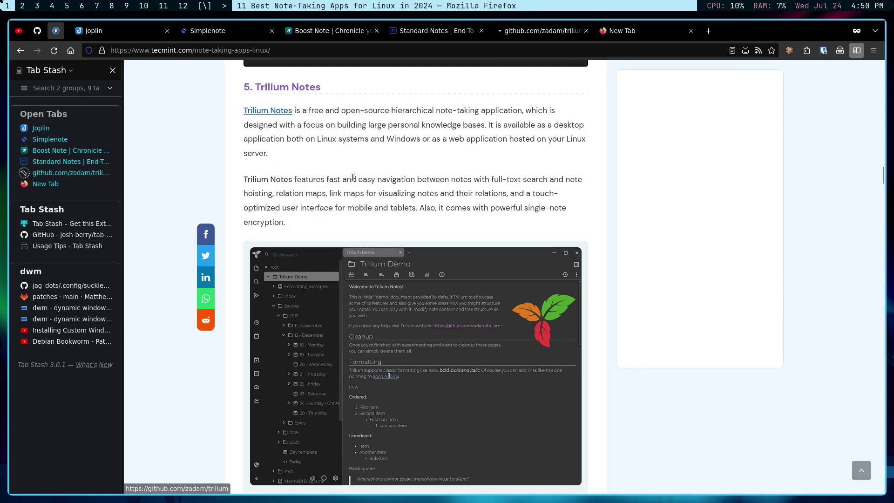
Step: Open the QOwnNotes link in section 9 of the article in a new tab
scroll(346, 181, "down", 15)
scroll(347, 182, "down", 15)
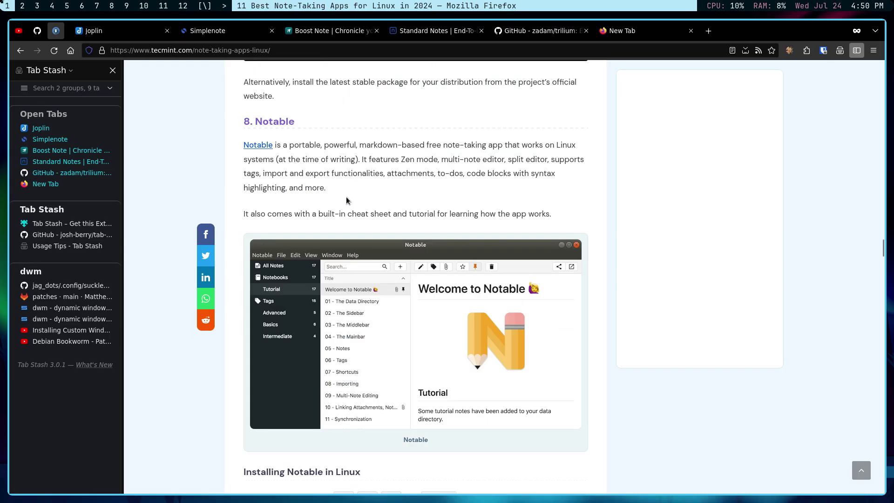
scroll(347, 197, "down", 12)
scroll(274, 159, "up", 5)
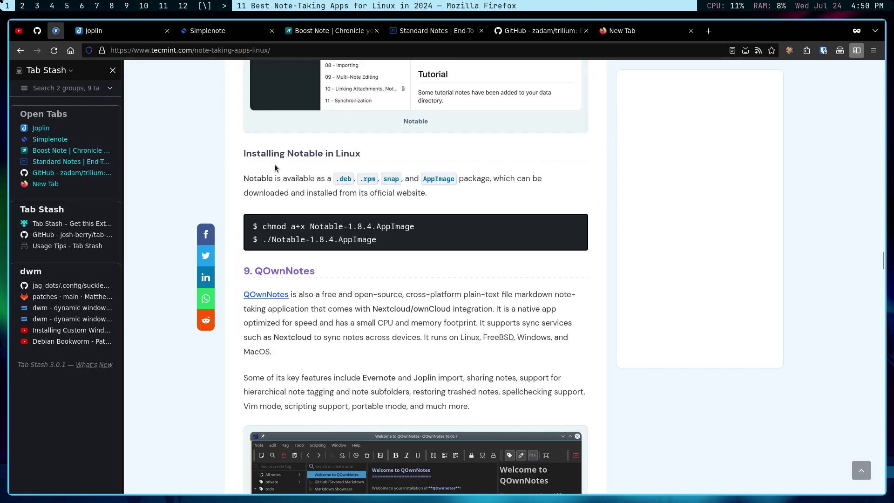
right_click(268, 298)
left_click(321, 305)
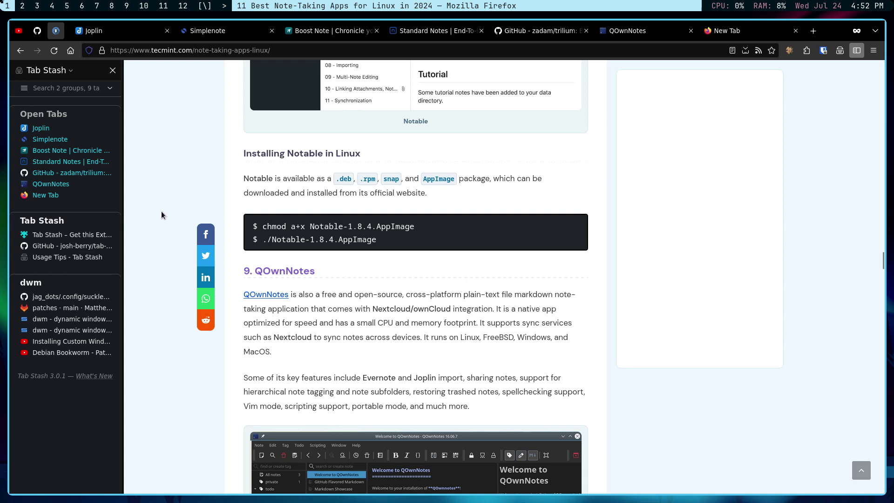
Step: Close the blank New Tab and stash all remaining open unpinned tabs into a new group
mouse_move(52, 116)
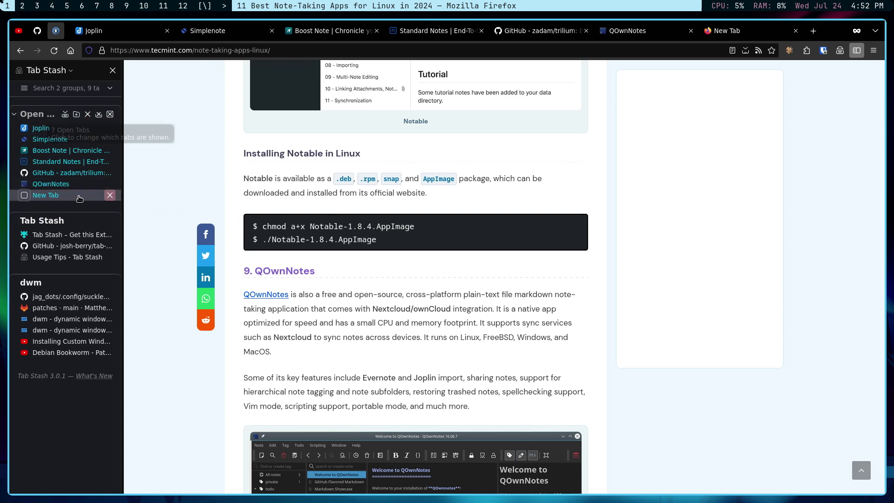
left_click(110, 196)
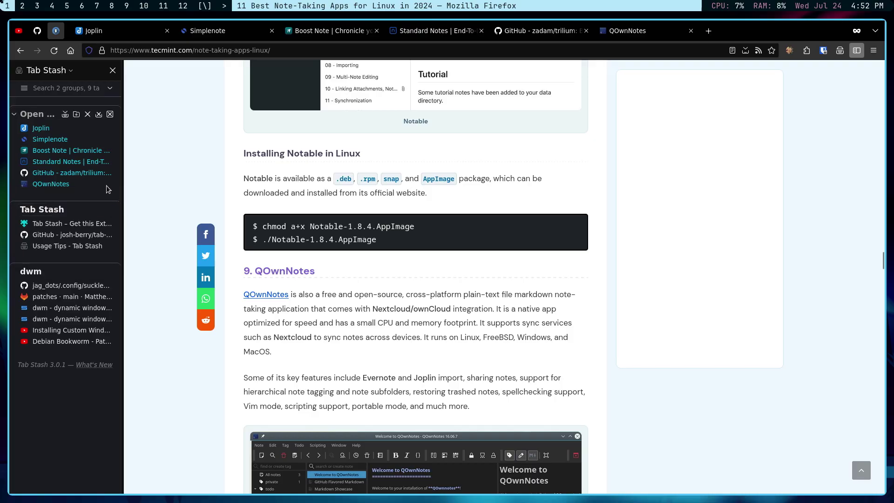
left_click(66, 115)
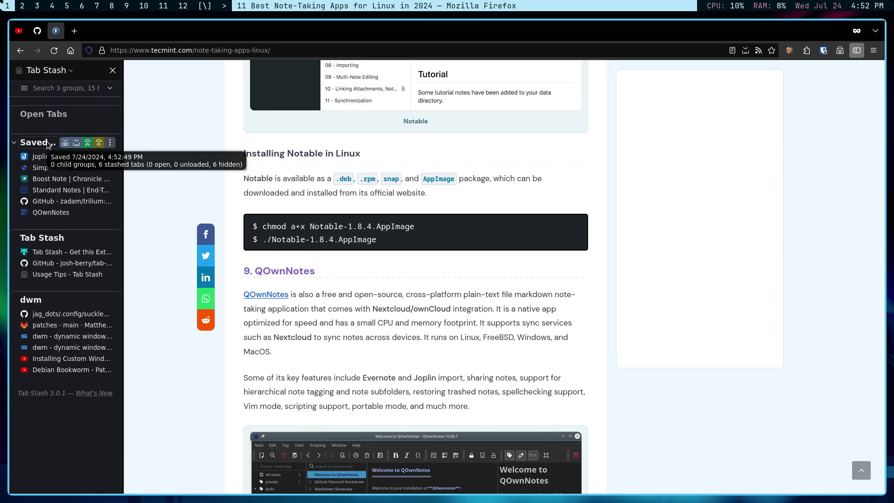
Step: Rename the newly saved stash group as "Note taking apps"
left_click(47, 142)
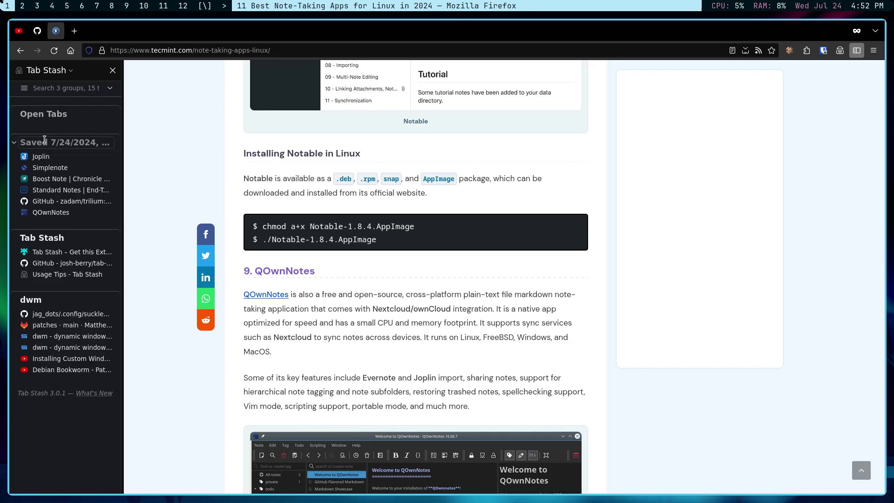
type("Note")
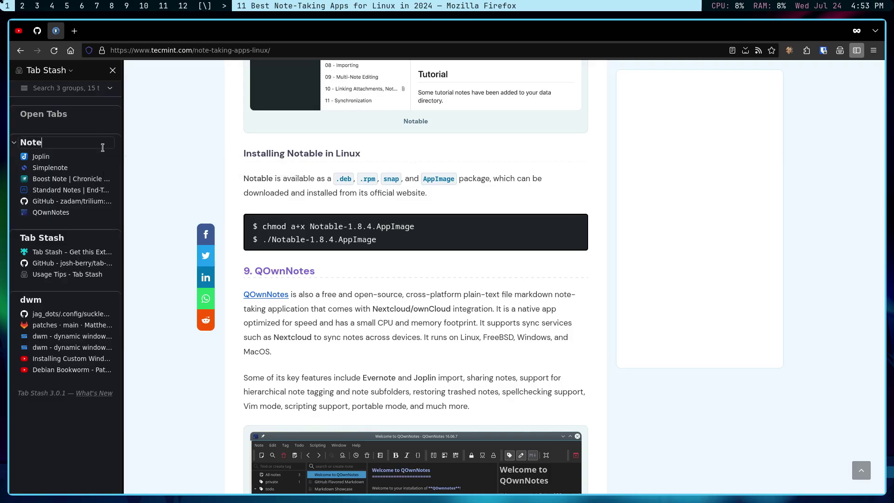
type(" taking apps")
key("Return")
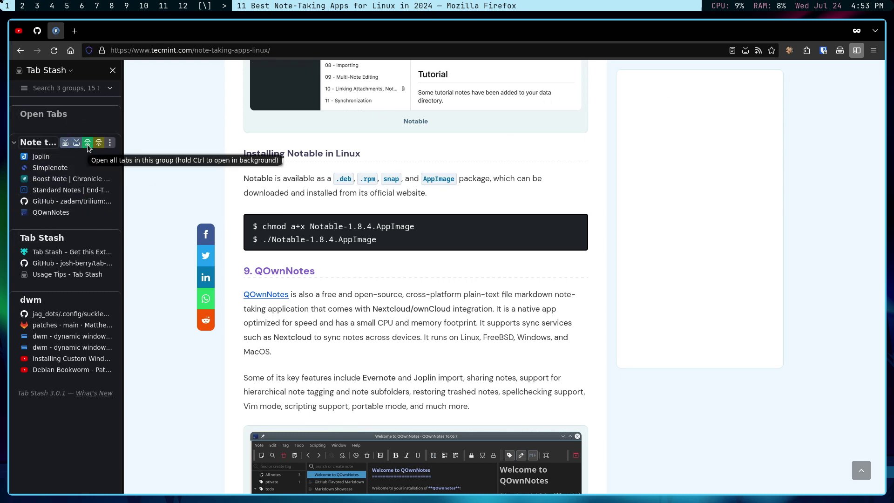
Step: Restore all tabs of the Note taking apps group and close all open stashed tabs again
left_click(87, 143)
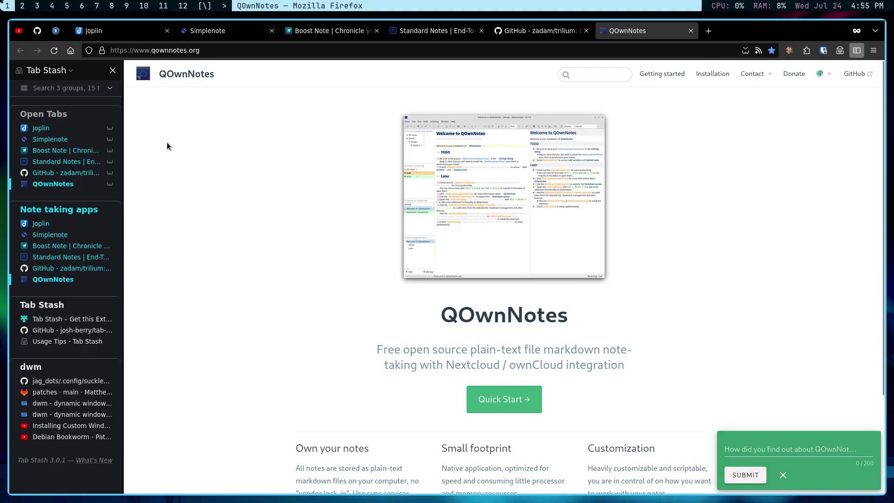
mouse_move(95, 115)
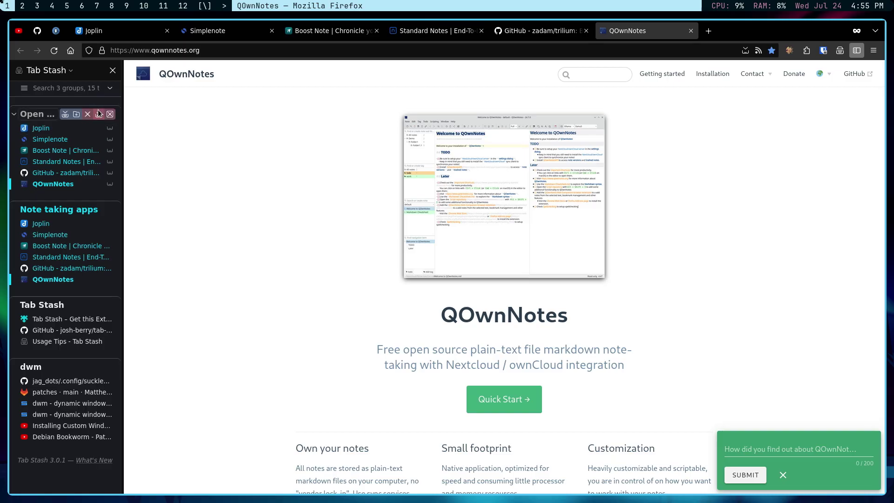
left_click(99, 114)
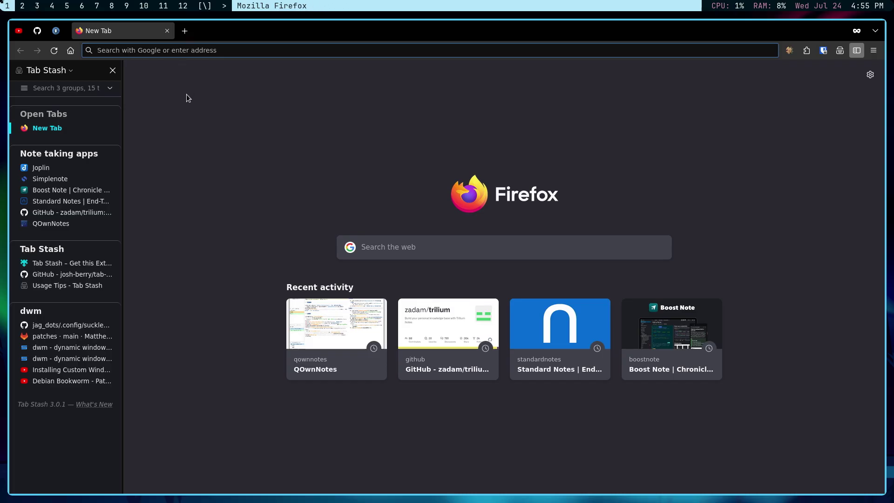
Step: Widen the Tab Stash sidebar slightly and open all tabs of the nvim plugins group
mouse_move(66, 172)
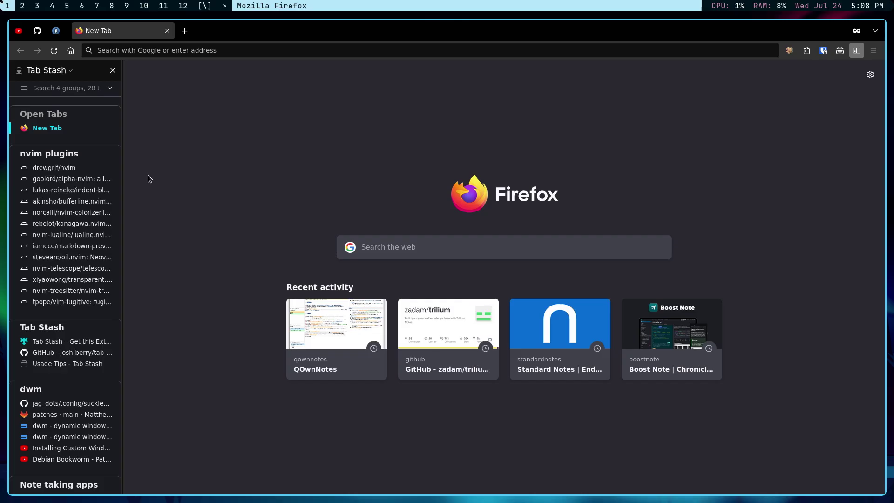
mouse_move(113, 168)
left_click_drag(122, 118, 146, 121)
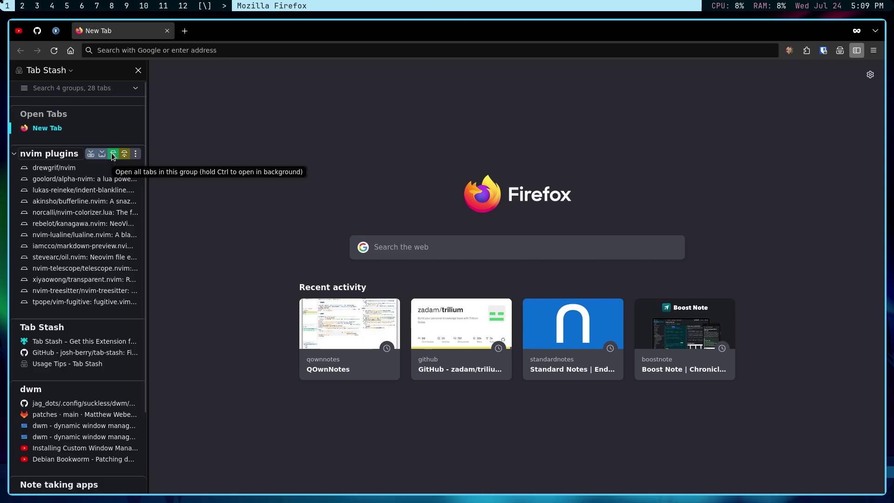
left_click(113, 155)
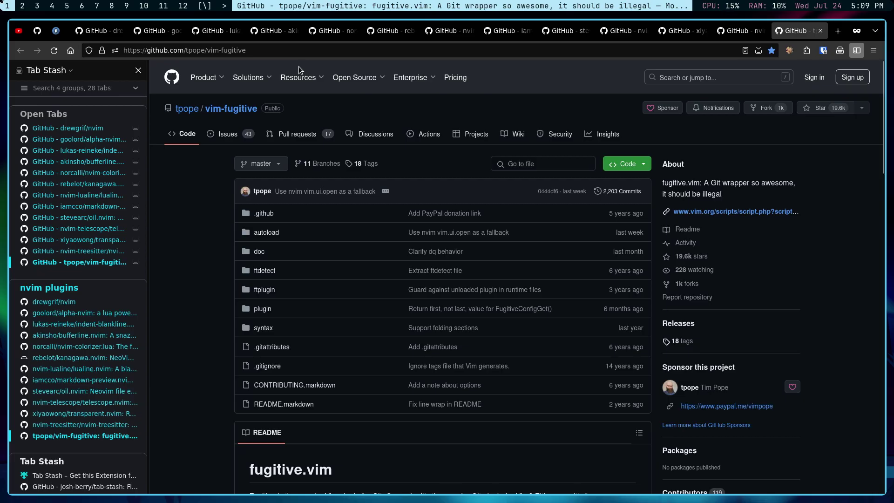
mouse_move(298, 70)
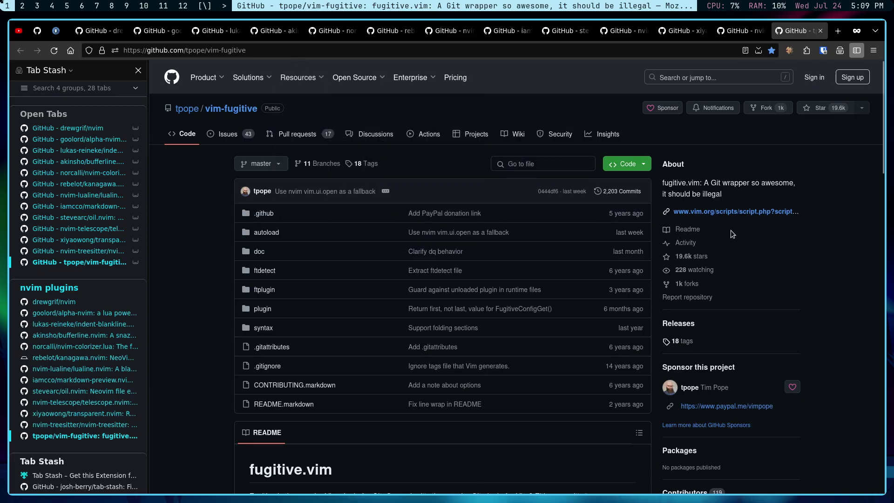